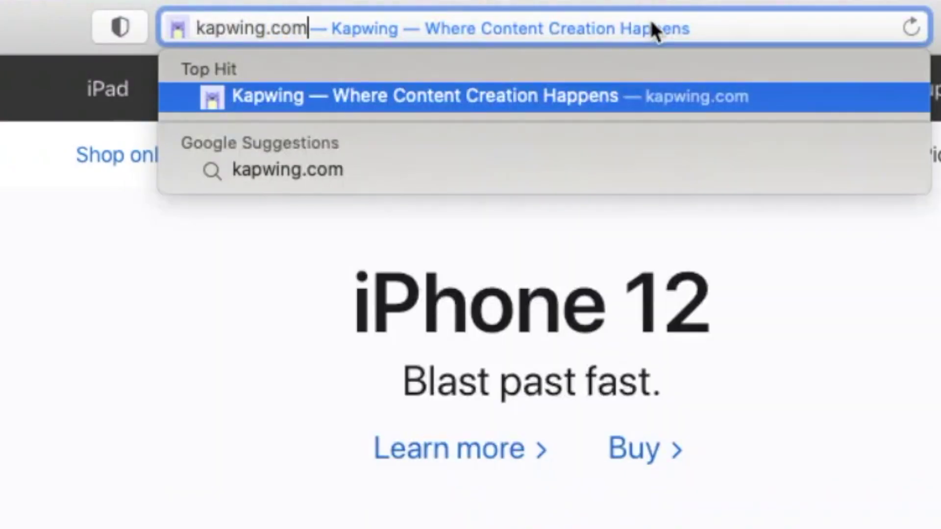
- Load kapwing.com in Safari and sign in with a Google account
key(Return)
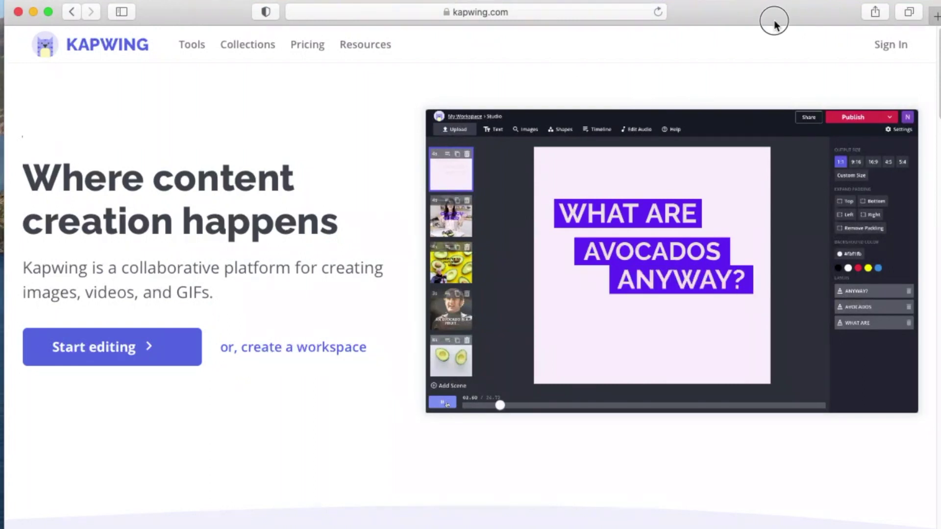
click(890, 45)
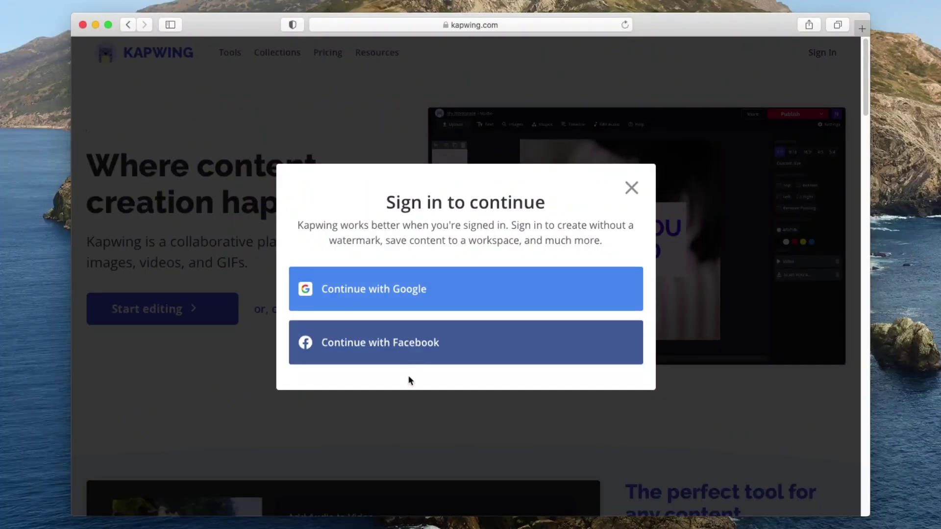
click(430, 332)
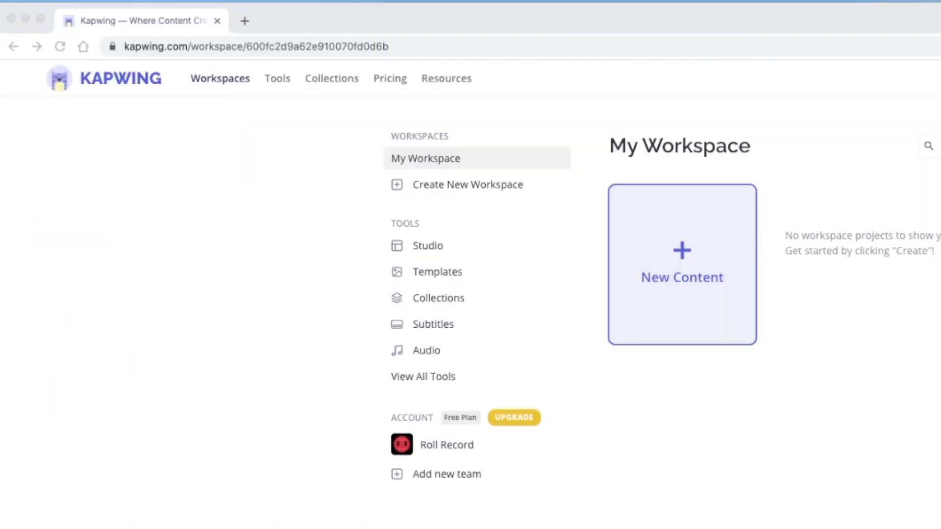
- Go to Kapwing's Tools list and open the Trim Video tool
click(277, 78)
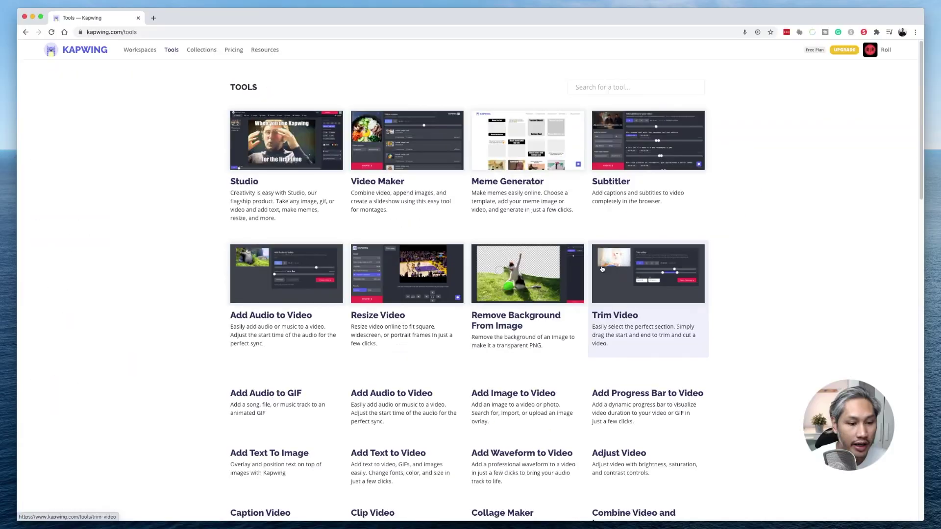
scroll(601, 255, down, 1)
scroll(601, 255, down, 1)
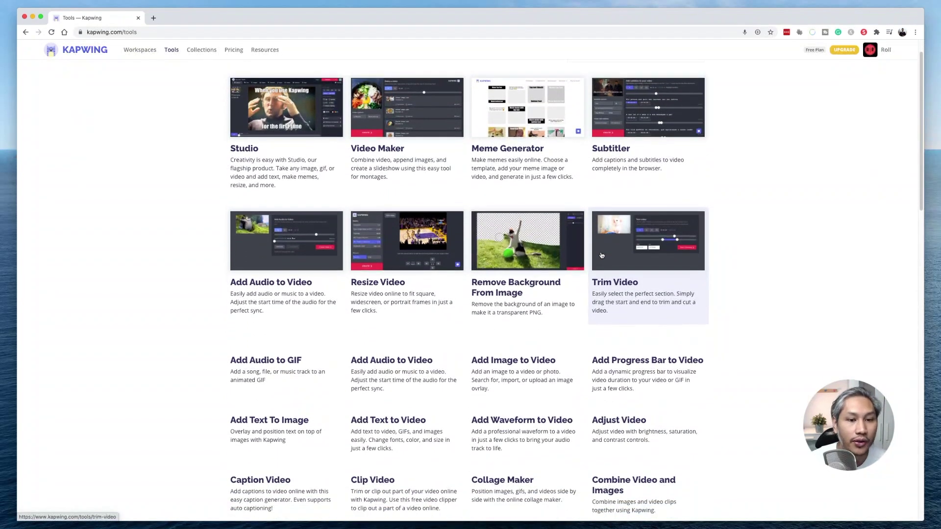
click(624, 265)
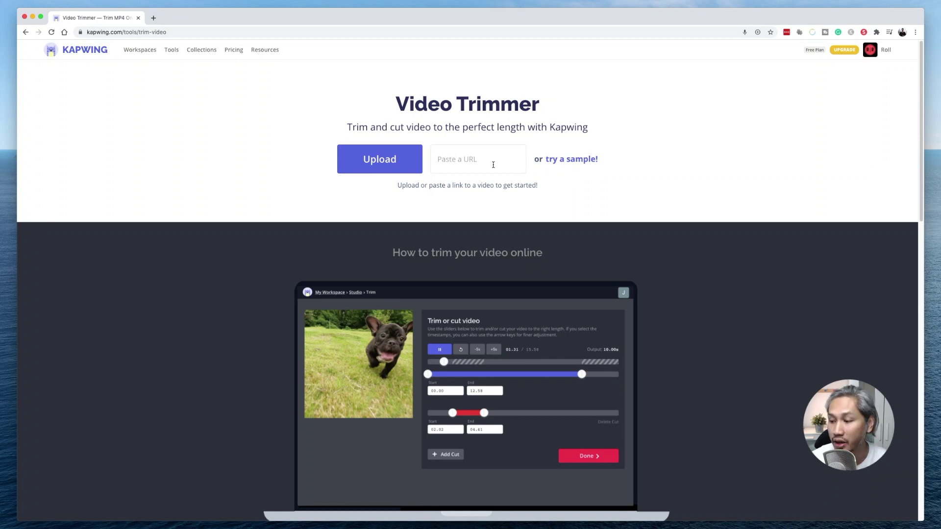
- Upload VIDEO.mp4 from the Desktop into the trim editor
click(363, 161)
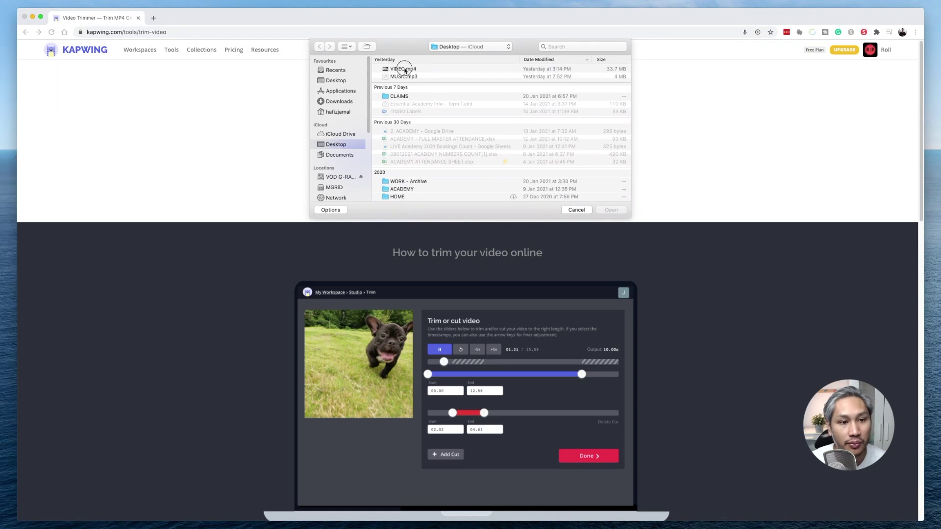
click(404, 69)
click(610, 209)
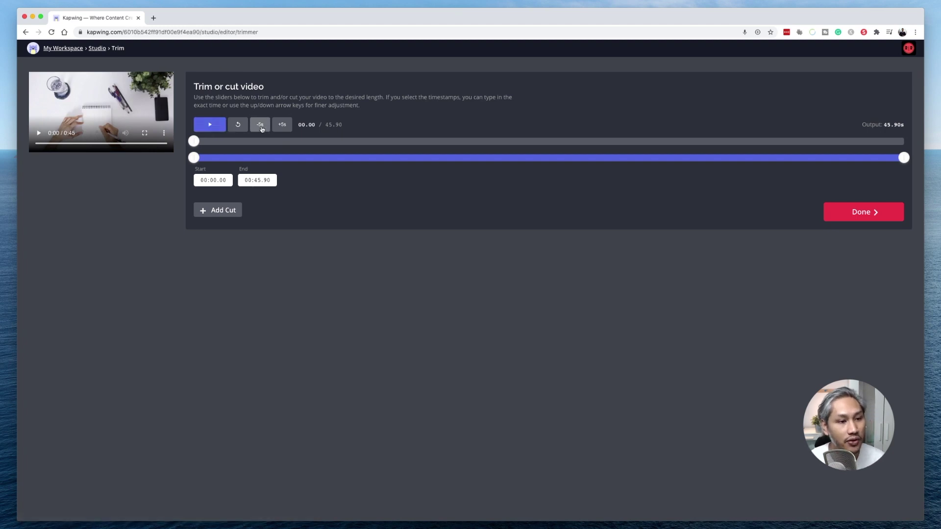
click(211, 126)
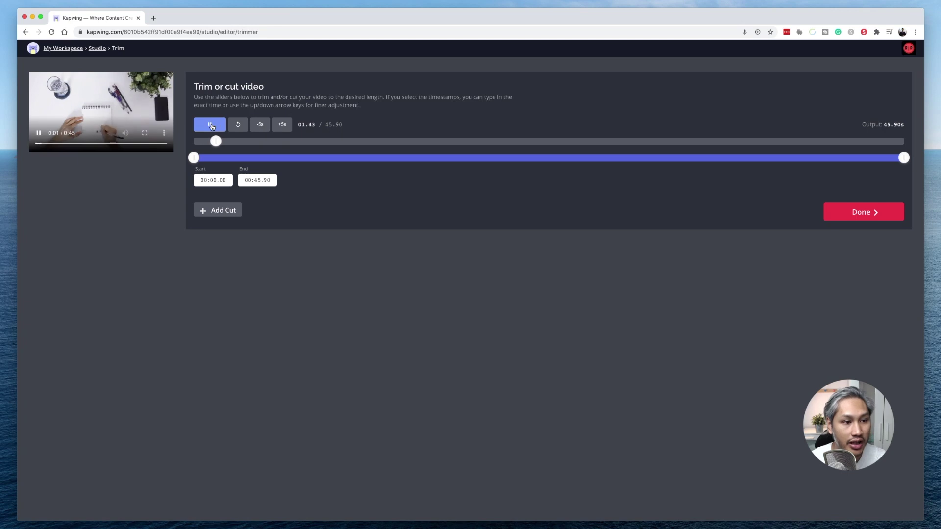
click(211, 126)
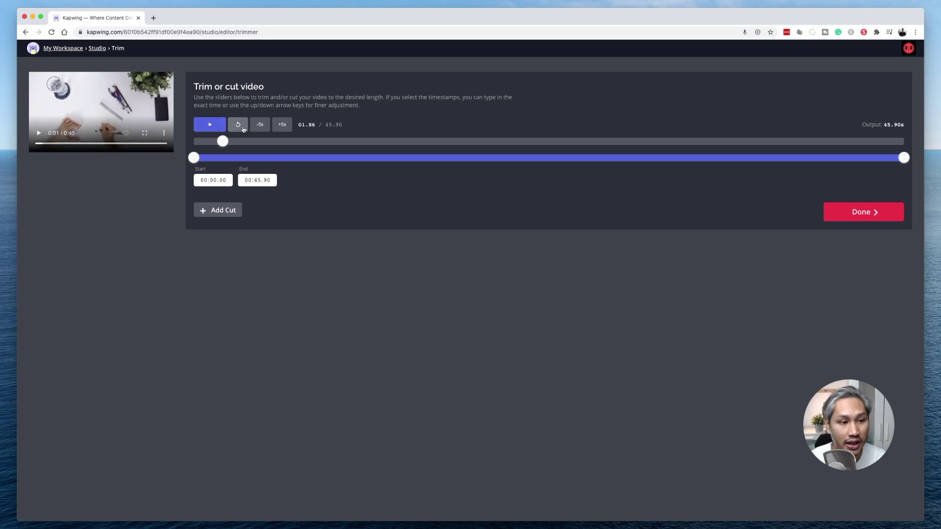
click(243, 129)
click(282, 126)
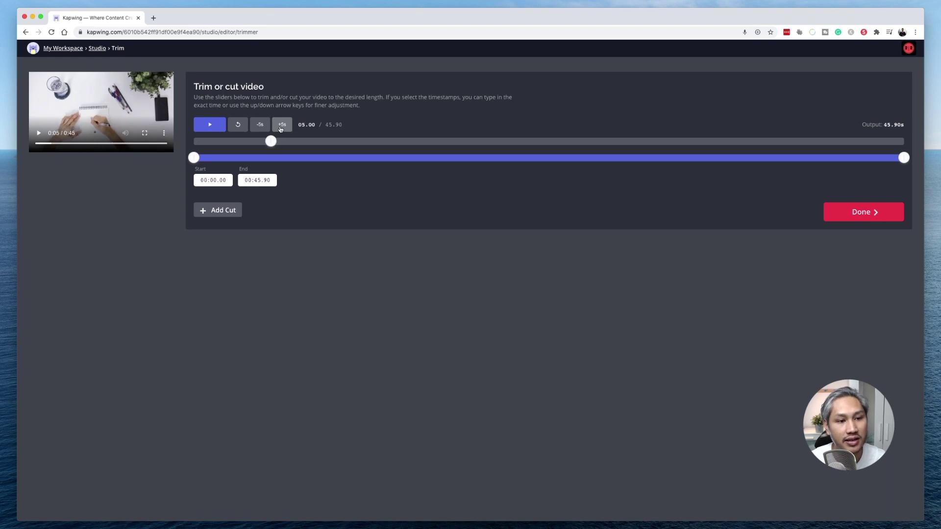
click(282, 125)
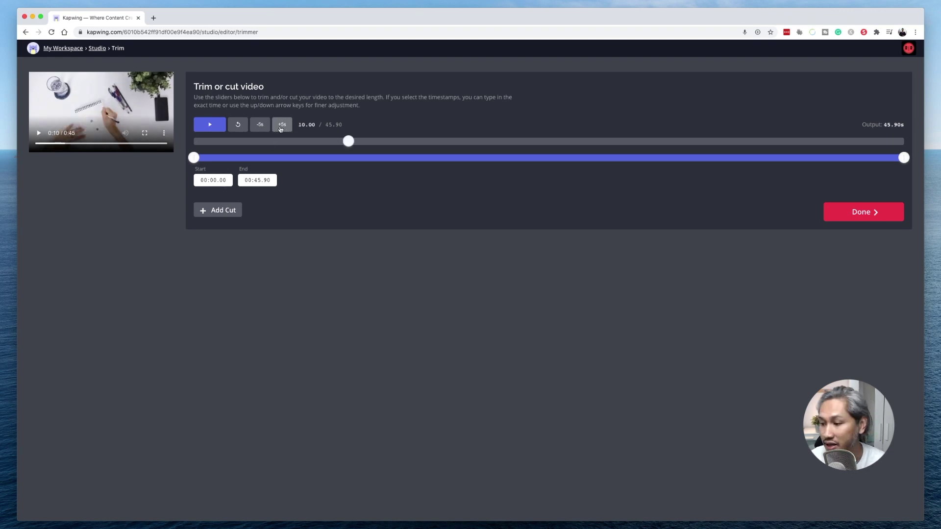
click(260, 126)
click(259, 127)
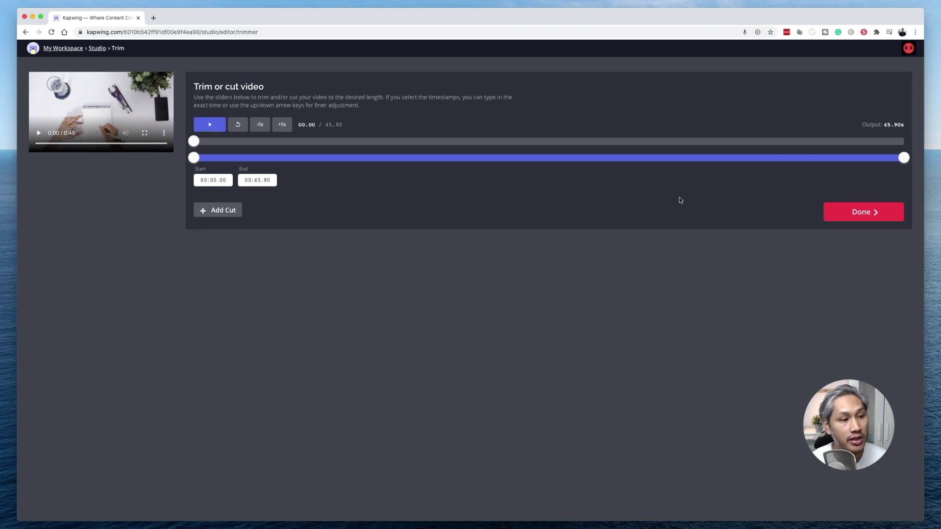
- Set the trim end time to 00:40.00 via the End field, keeping 0–40 seconds
drag(904, 157, 812, 172)
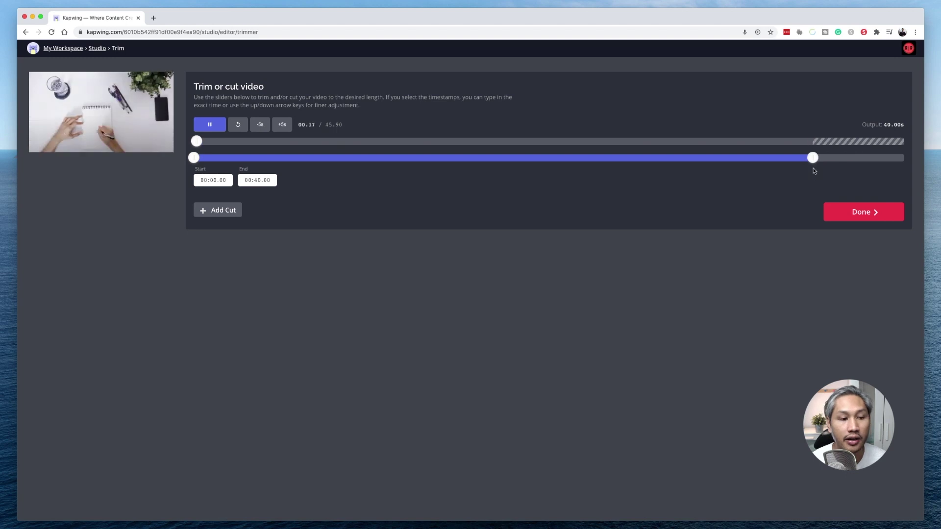
key(ctrl+z)
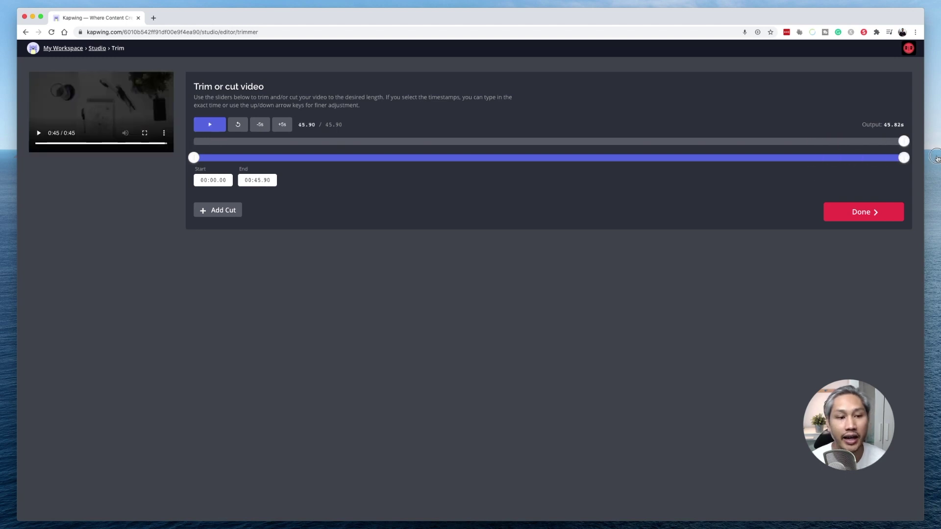
click(273, 180)
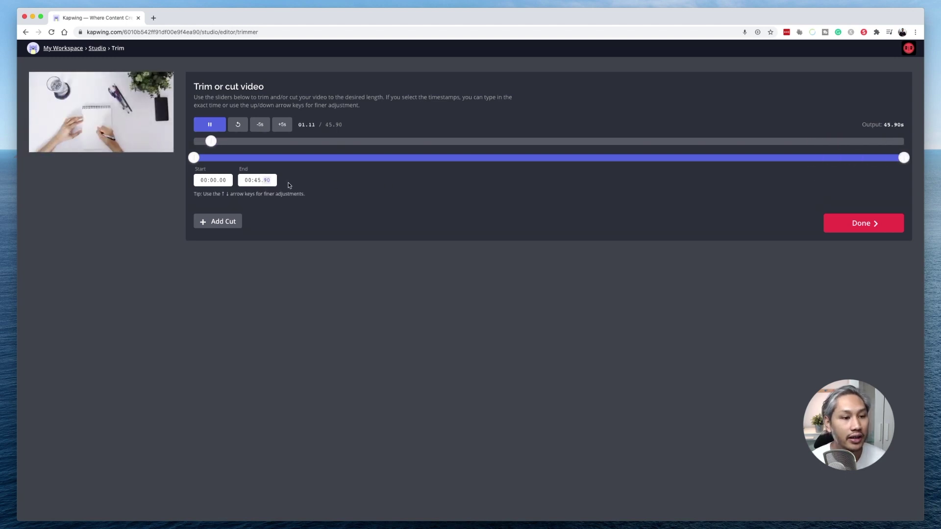
click(257, 183)
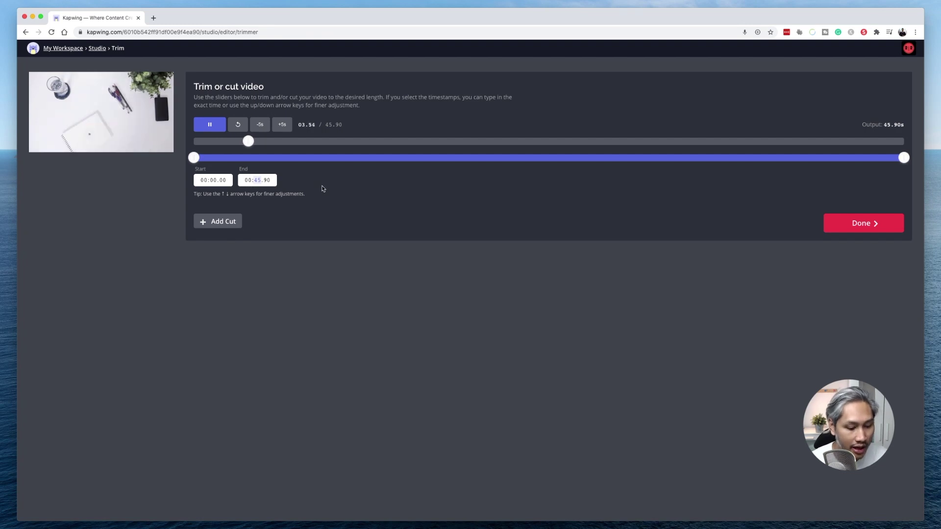
text(40.)
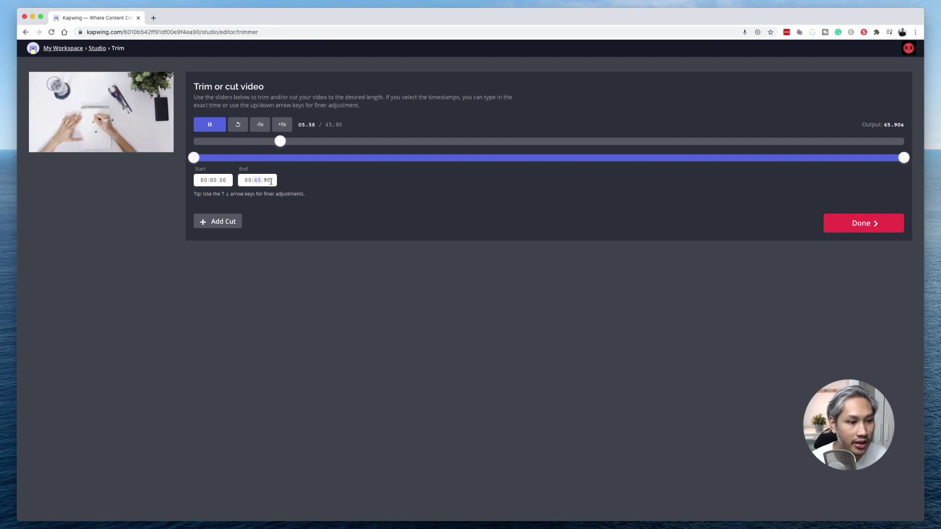
text(00)
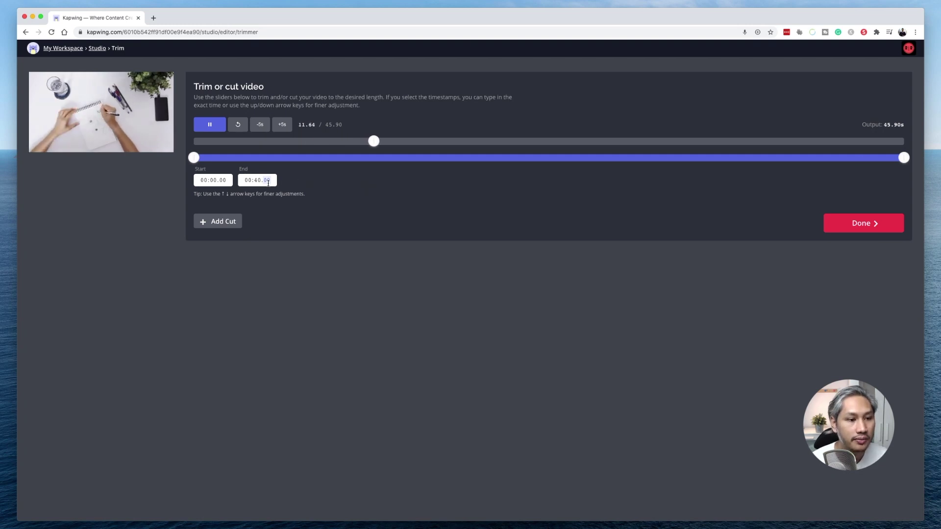
key(Return)
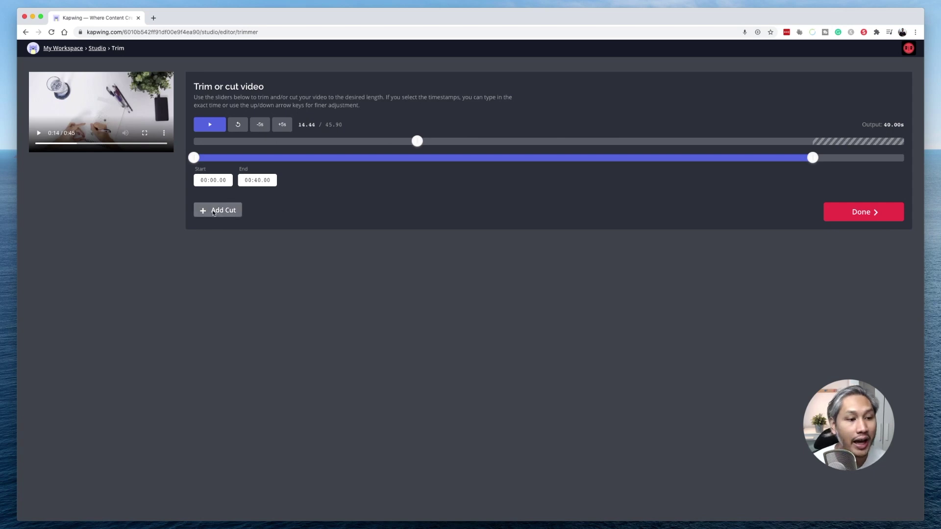
- Add a cut from 00:10.13 to 00:15.13 and preview the result around the cut
click(210, 210)
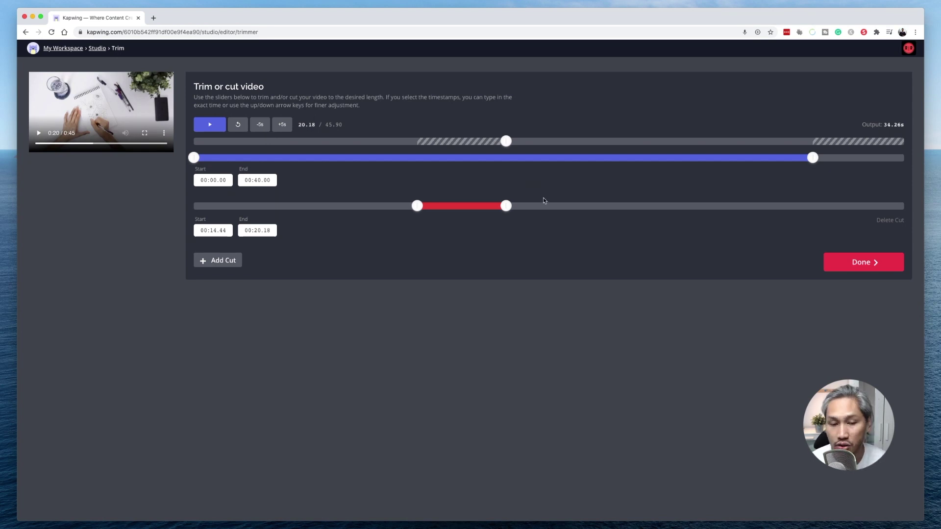
click(474, 206)
drag(474, 205, 407, 214)
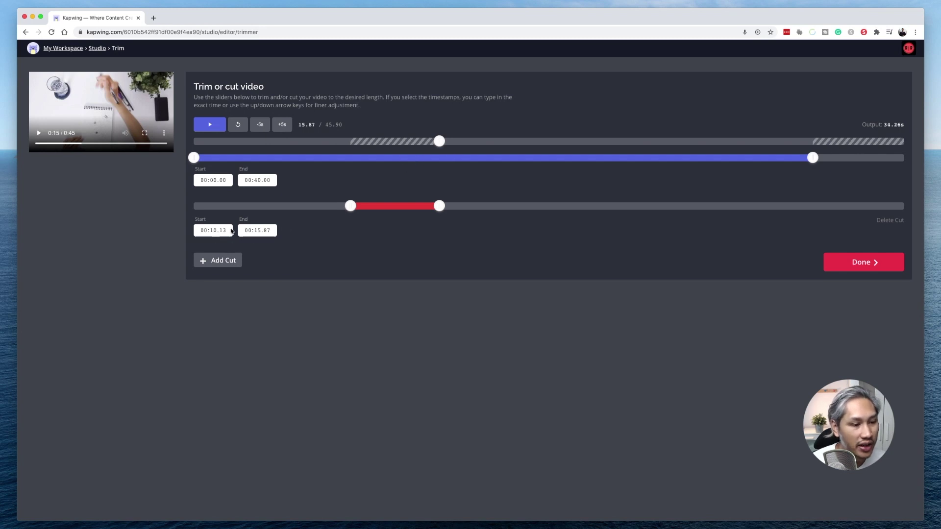
drag(261, 231, 282, 229)
text(13)
click(364, 233)
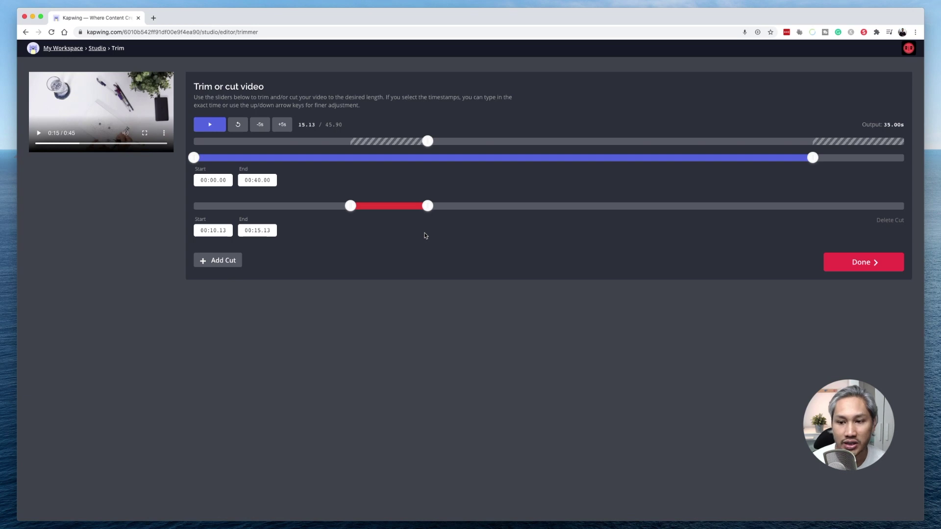
click(236, 125)
click(327, 141)
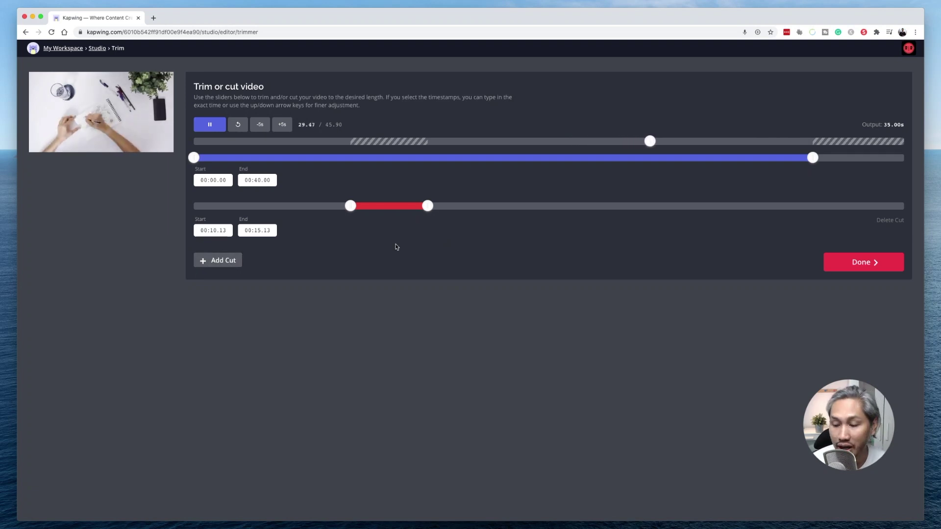
- Apply the trims with Done to open the 35-second clip in Studio
click(870, 259)
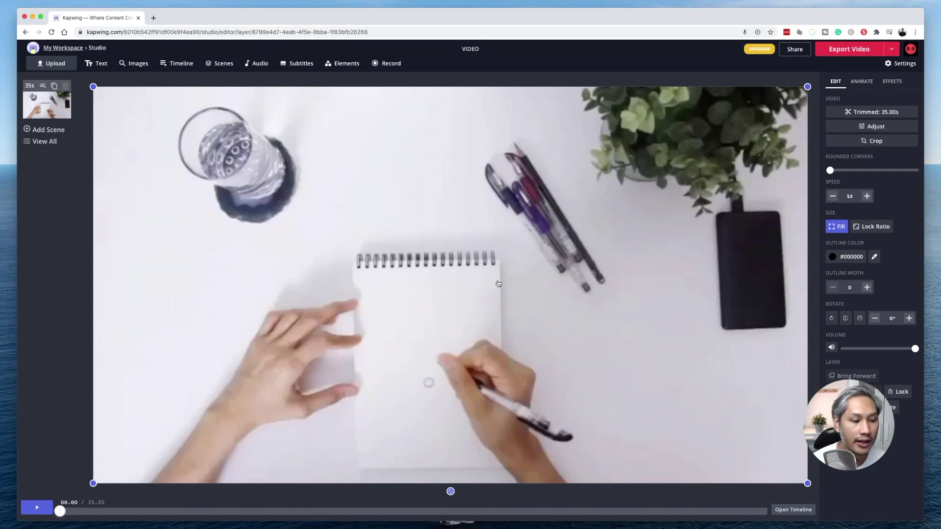
- Export the trimmed video from the Studio and let processing run
click(868, 51)
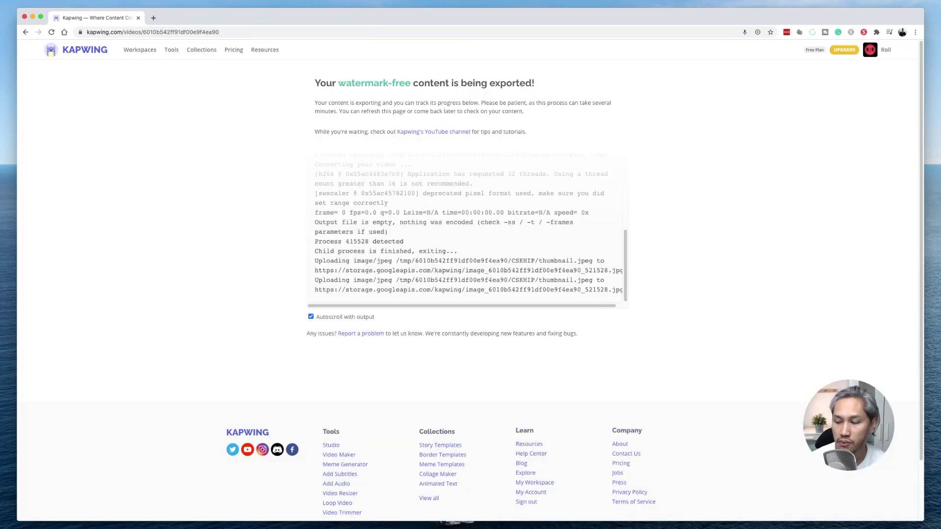